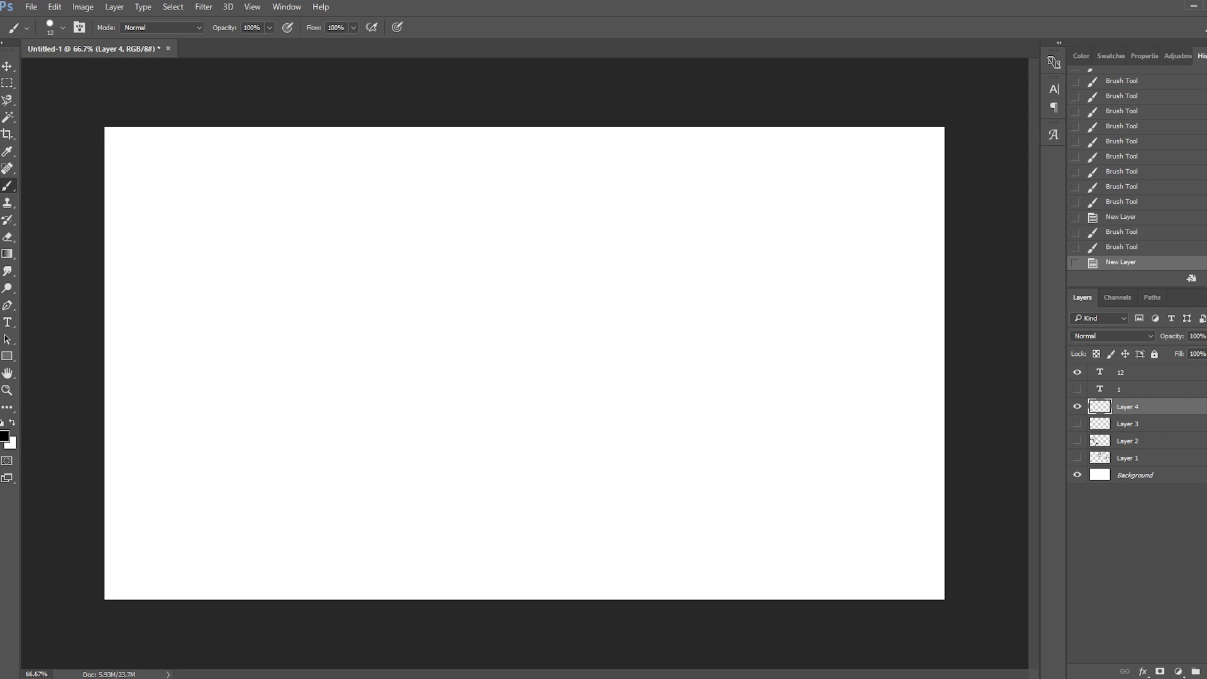
pyautogui.scroll(1, 524, 363)
pyautogui.scroll(-1, 524, 363)
pyautogui.scroll(1, 523, 363)
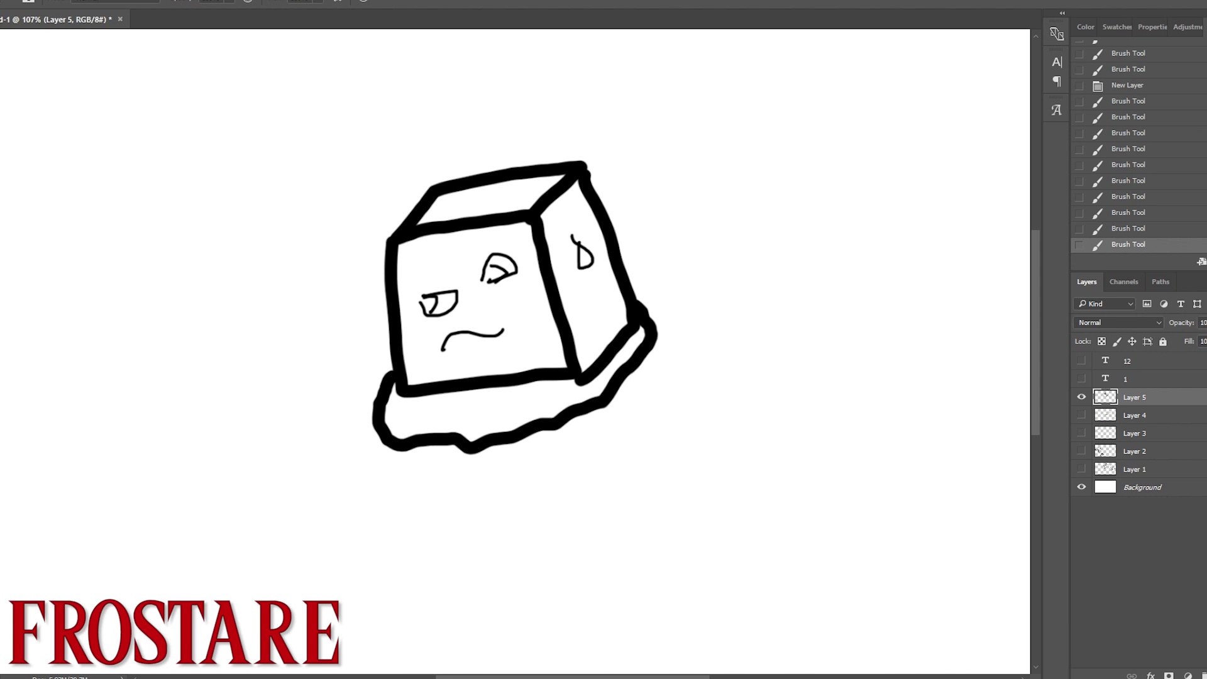
pyautogui.hscroll(-4, 514, 307)
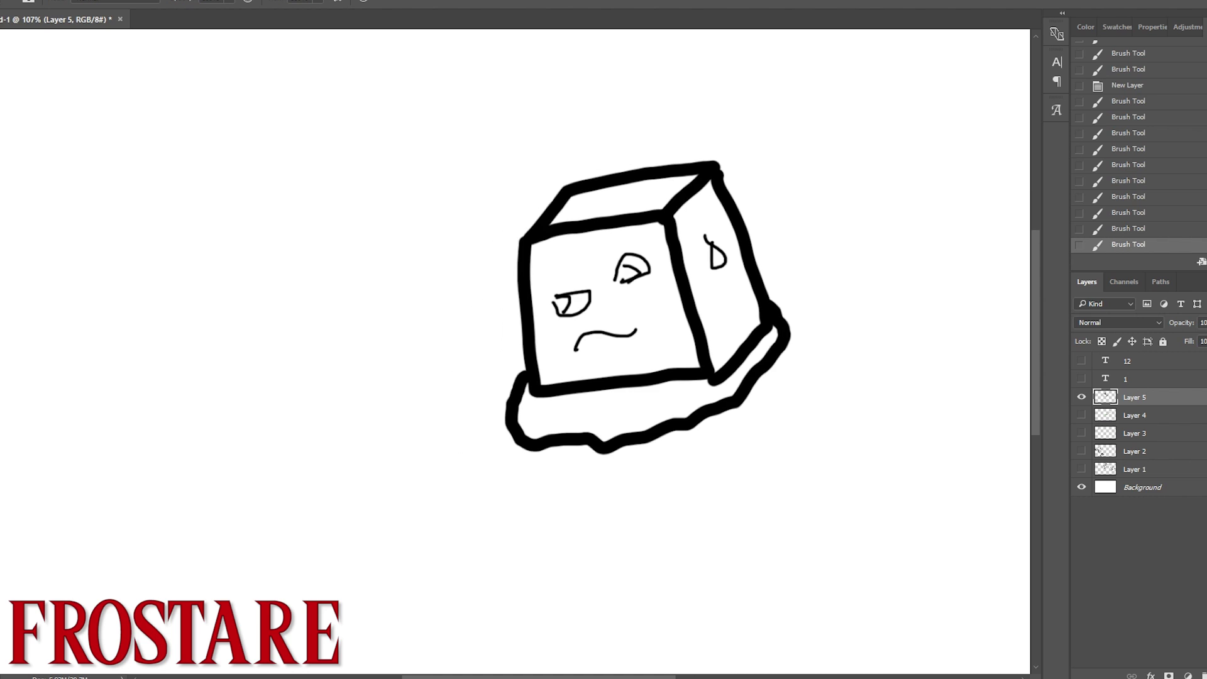
pyautogui.hscroll(4, 515, 307)
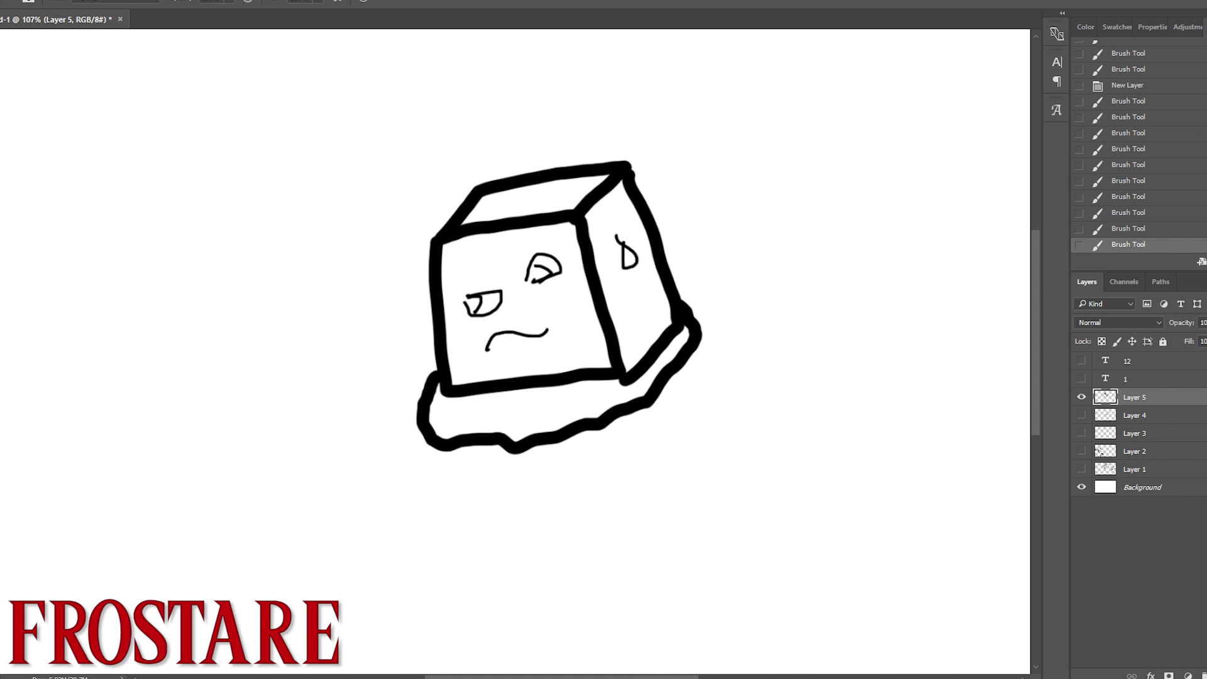
# Step: Deselect the active layer, switch tools, and pan the view around the melting cube drawing
pyautogui.click(650, 345)
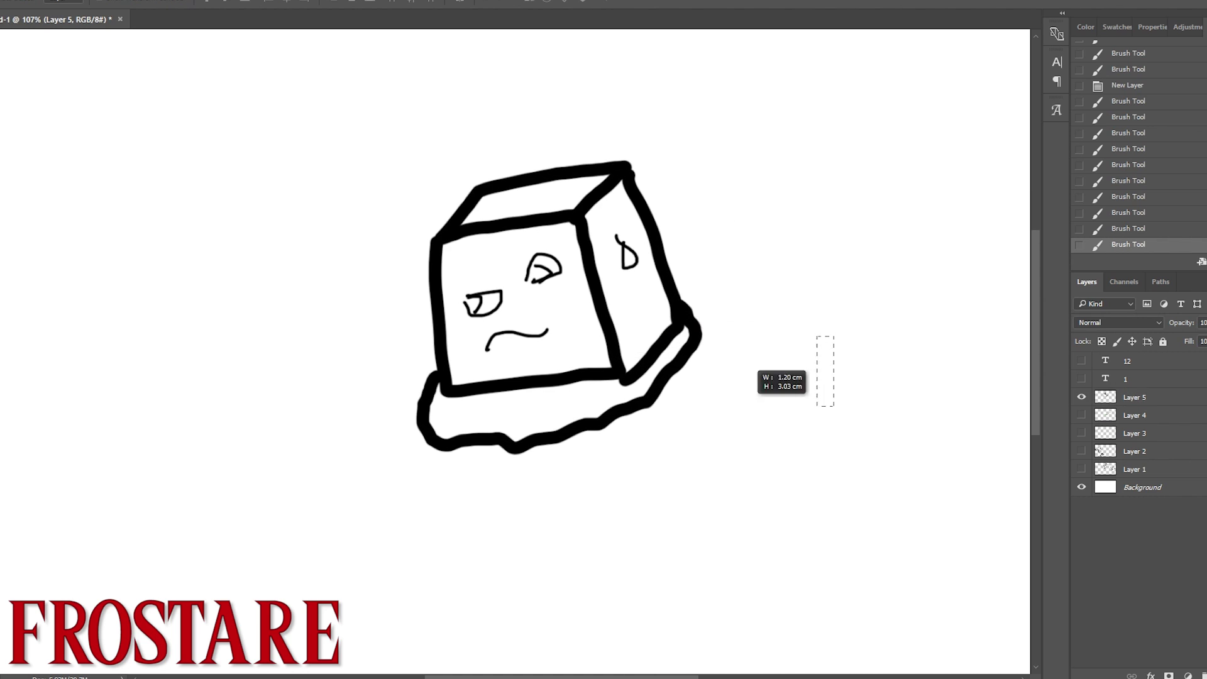
pyautogui.press('t')
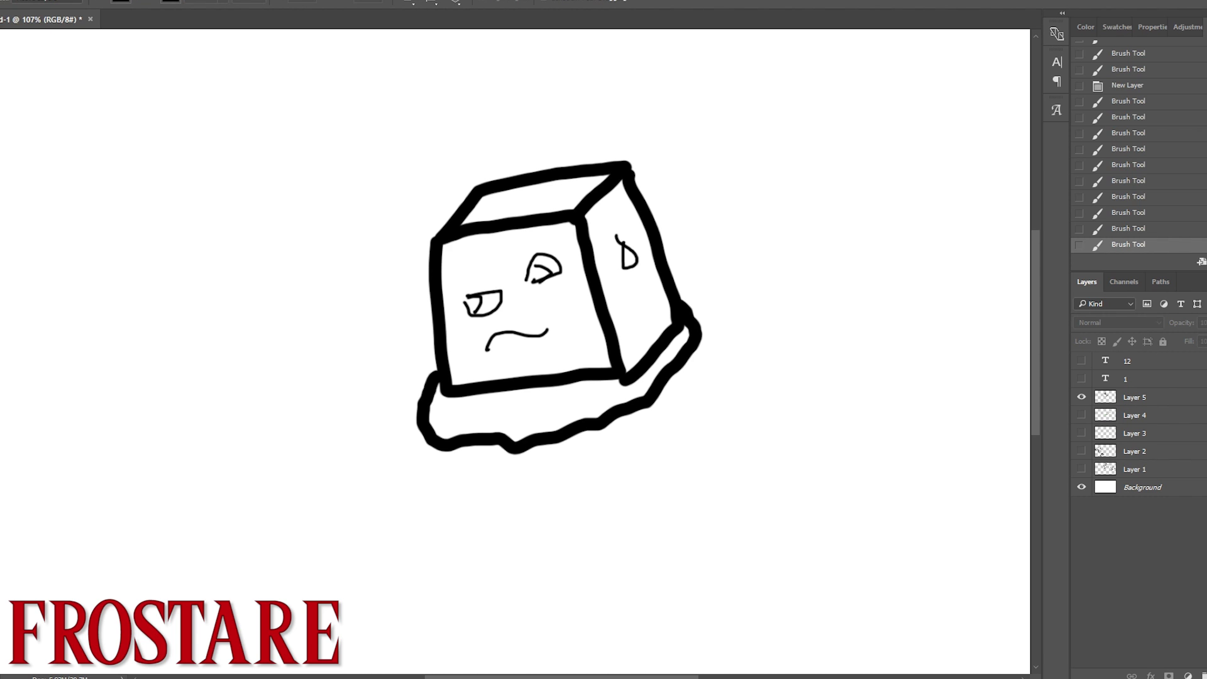
pyautogui.moveTo(557, 302); pyautogui.dragTo(467, 274)
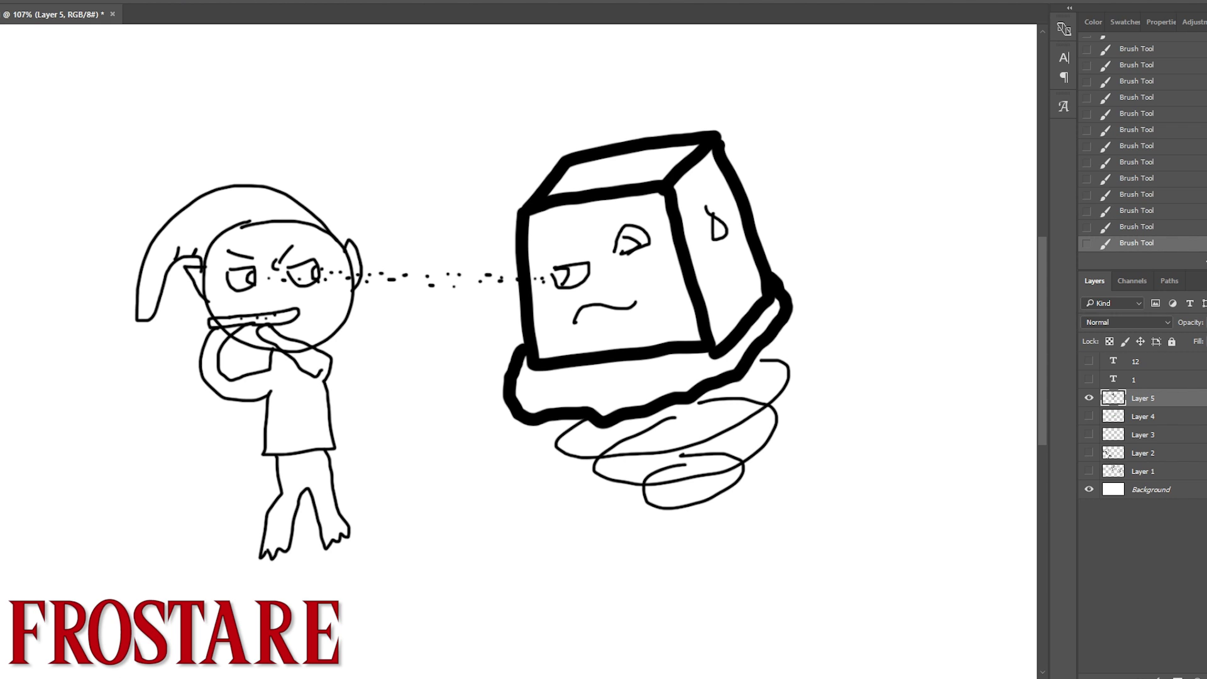
# Step: Move the Color Picker aside and confirm a paler shade of the cyan paint colour
pyautogui.moveTo(605, 120); pyautogui.dragTo(1120, 272)
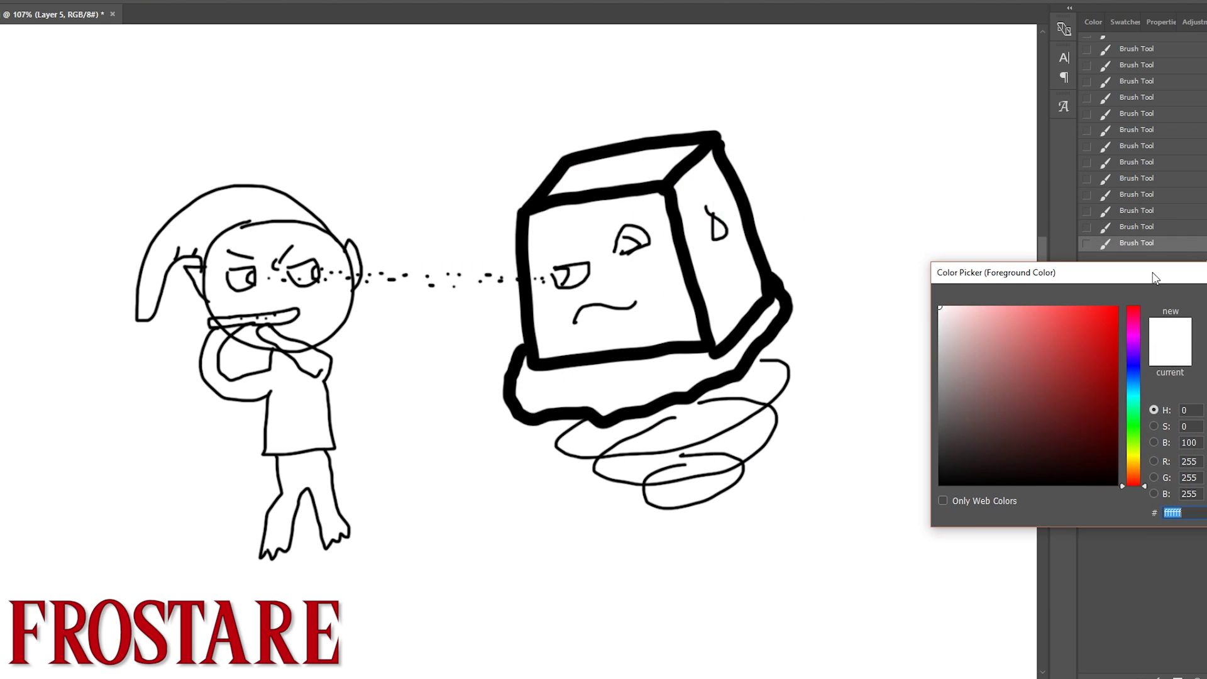
pyautogui.write('00deff')
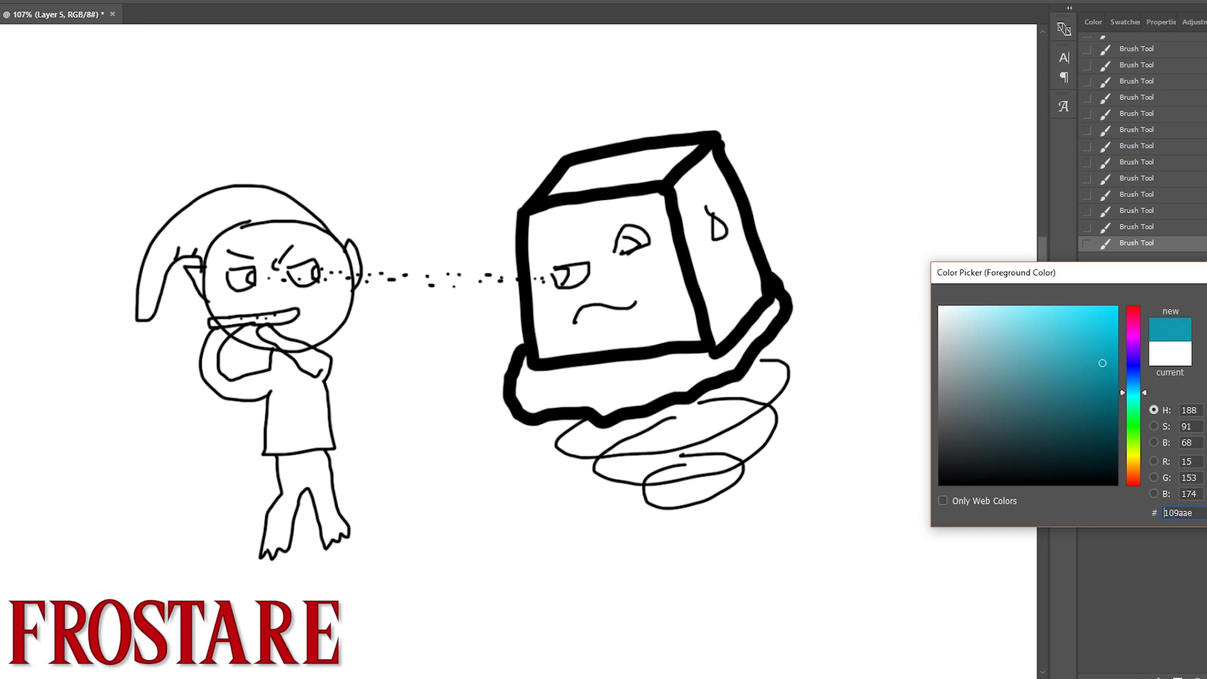
pyautogui.moveTo(1116, 308); pyautogui.dragTo(1043, 306)
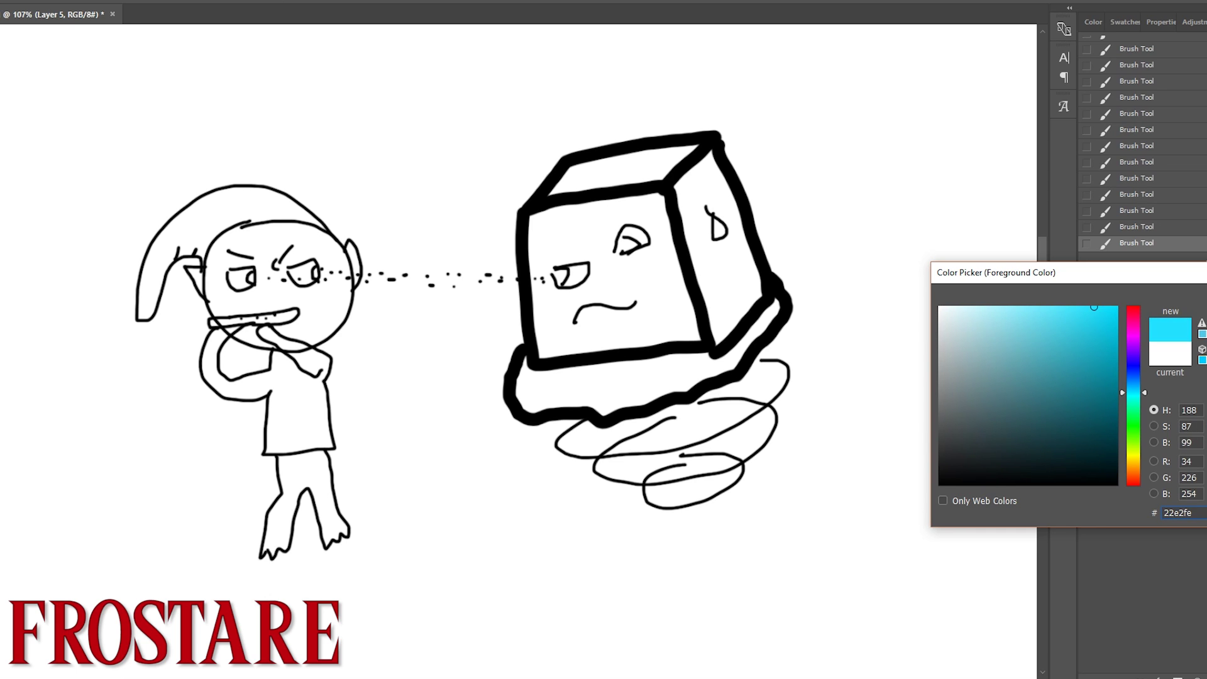
pyautogui.press('Return')
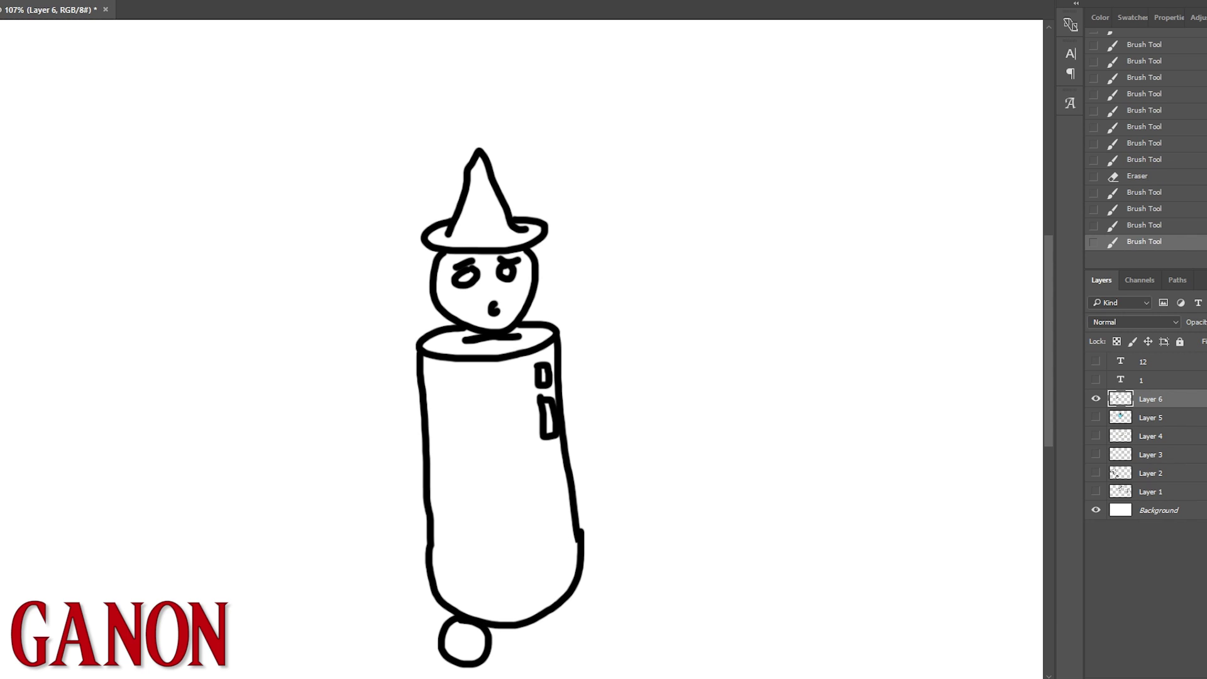
# Step: Draw a second round foot under Ganon's body and add spokes inside the left foot
pyautogui.moveTo(555, 613)
pyautogui.mouseDown()
pyautogui.moveTo(572, 630)
pyautogui.moveTo(552, 628)
pyautogui.moveTo(581, 643)
pyautogui.mouseUp()
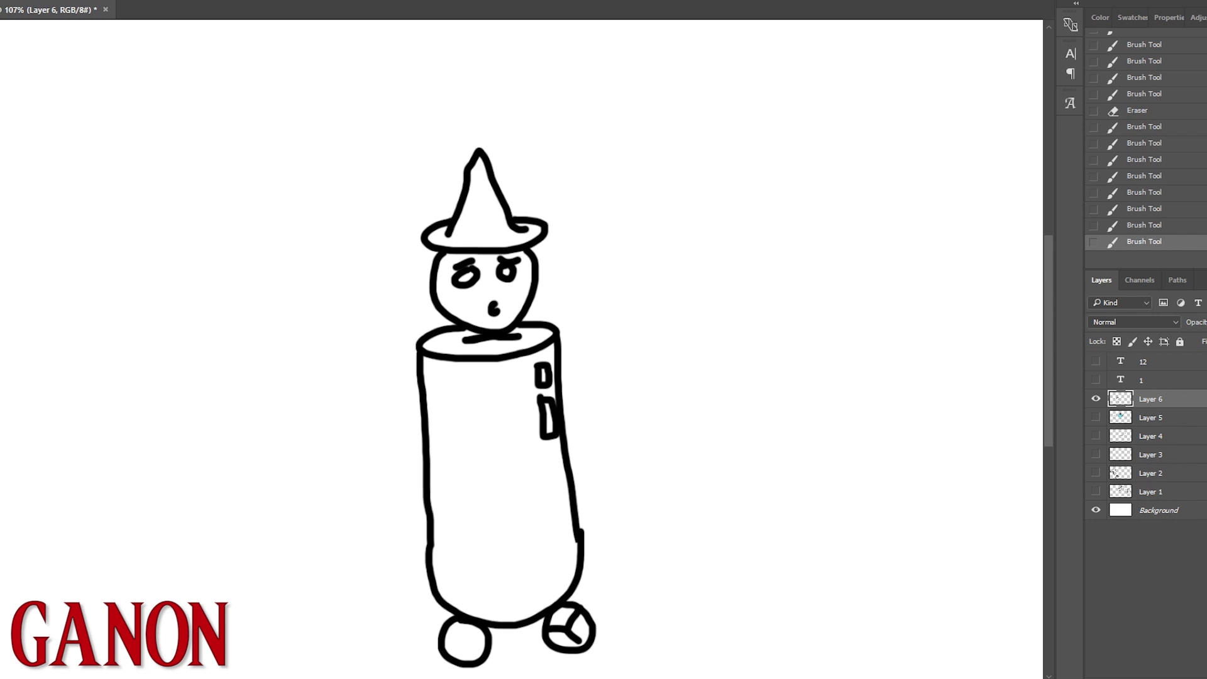
pyautogui.moveTo(469, 643)
pyautogui.mouseDown()
pyautogui.moveTo(476, 630)
pyautogui.moveTo(447, 637)
pyautogui.moveTo(472, 660)
pyautogui.mouseUp()
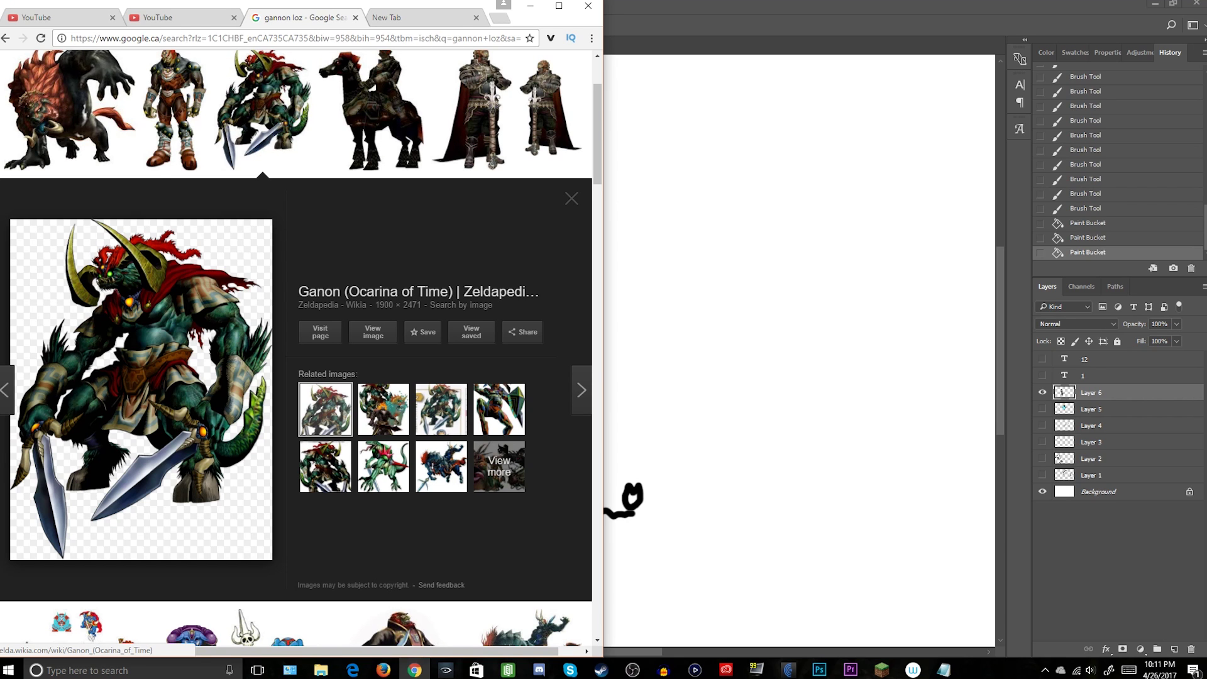
# Step: Preview the Twilight Princess Ganon image from the first thumbnail in the results row
pyautogui.click(71, 108)
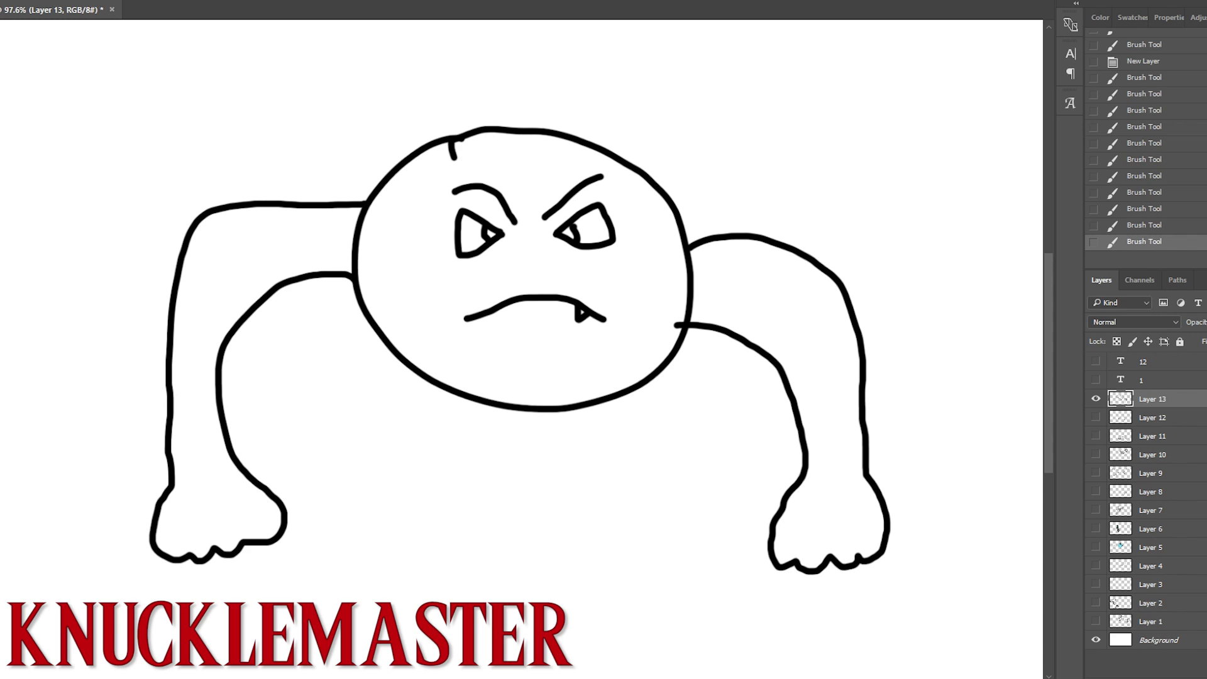
# Step: Add a right-arm tattoo, undo the stray hair scribble, and draw the zigzag forehead scar
pyautogui.moveTo(722, 250); pyautogui.dragTo(745, 266)
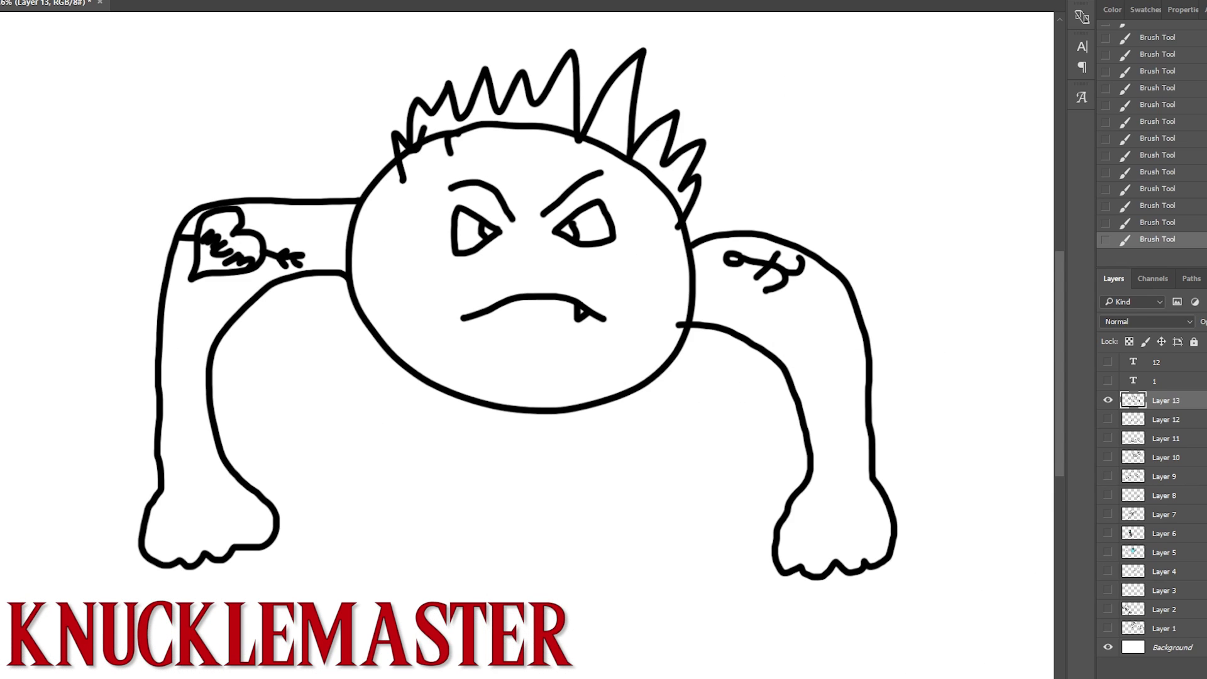
pyautogui.hotkey('ctrl', 'z')
pyautogui.moveTo(449, 141); pyautogui.dragTo(527, 200)
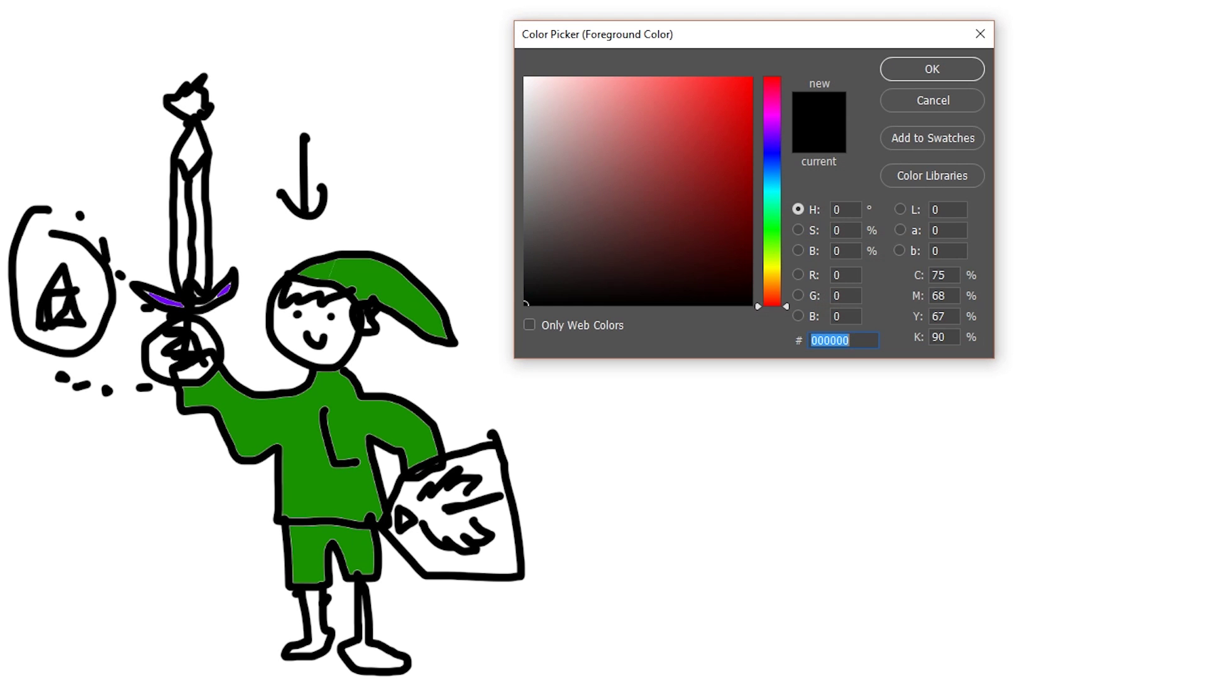
# Step: Slide the Color Picker hue up toward purple
pyautogui.moveTo(773, 81); pyautogui.dragTo(772, 123)
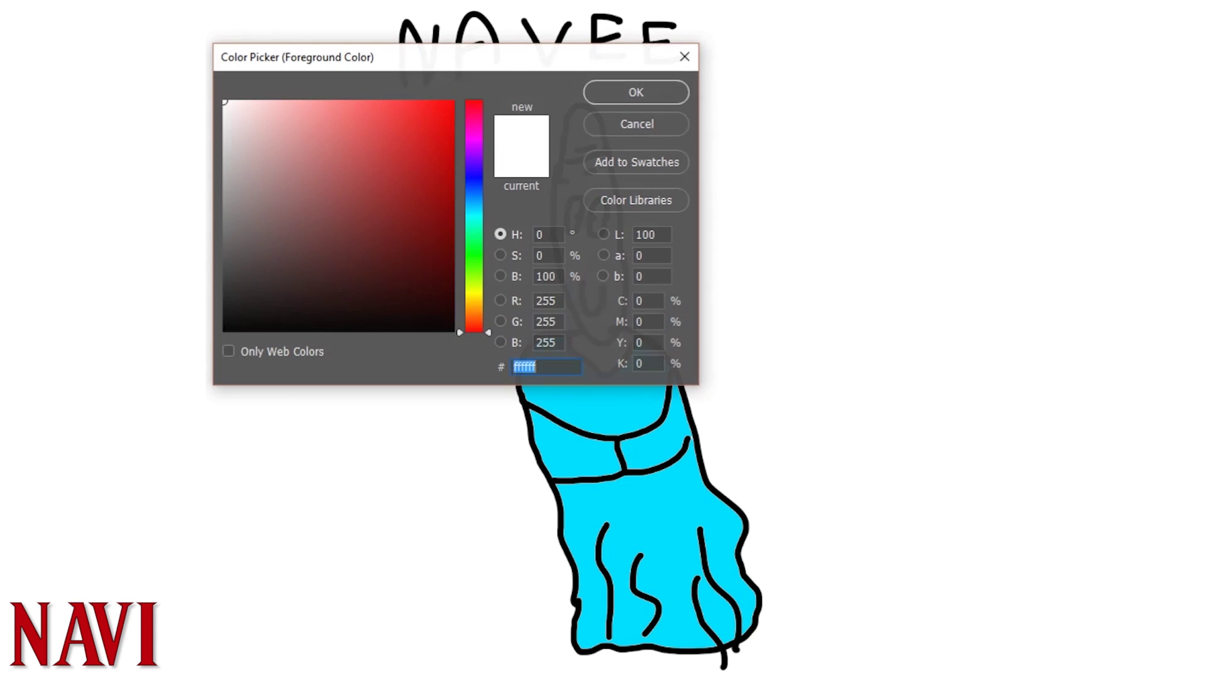
# Step: Set the hue to cyan, about 178, and pick a brighter aqua near the field's top-right
pyautogui.moveTo(474, 325); pyautogui.dragTo(474, 217)
pyautogui.moveTo(434, 112); pyautogui.dragTo(323, 101)
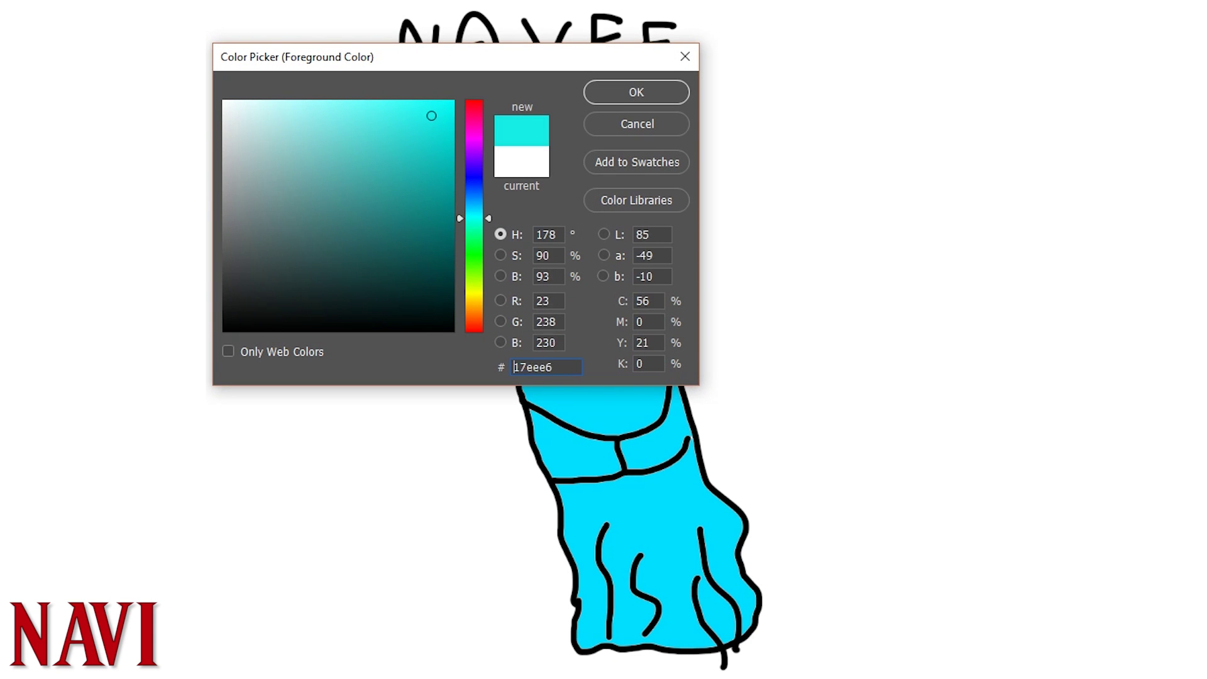